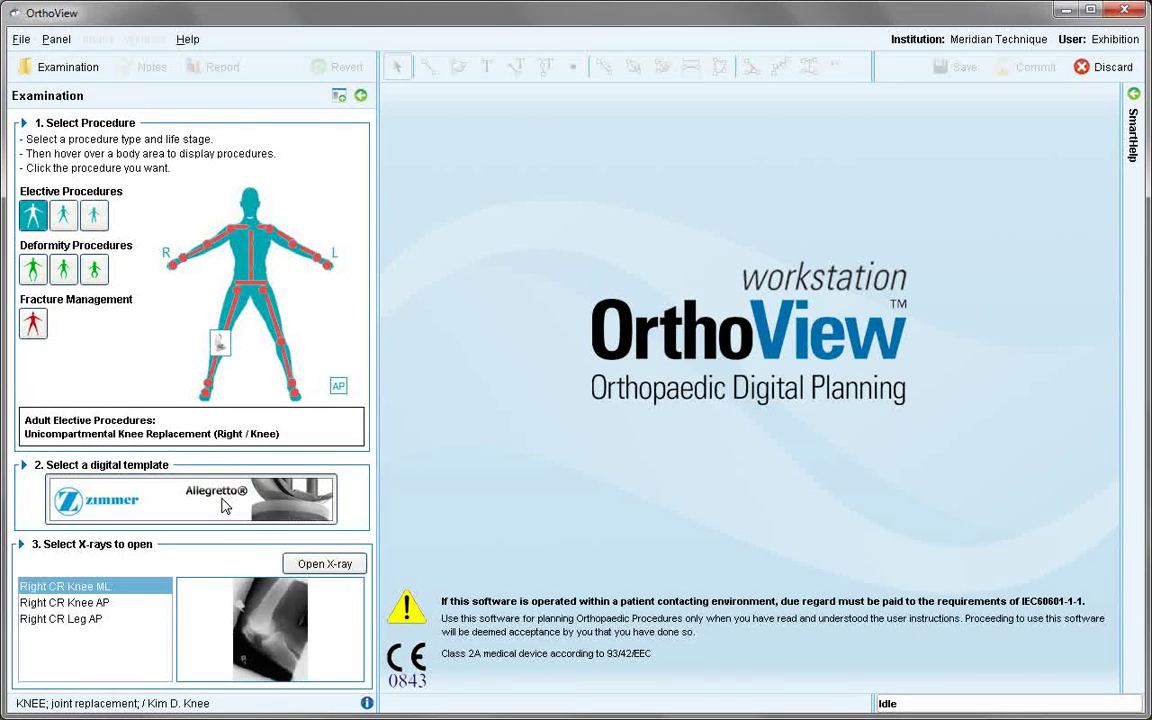
- Add the Right CR Knee AP X-ray to the selected Right CR Knee ML X-ray
{"action": "left_click", "coordinate": [103, 603], "text": "ctrl"}
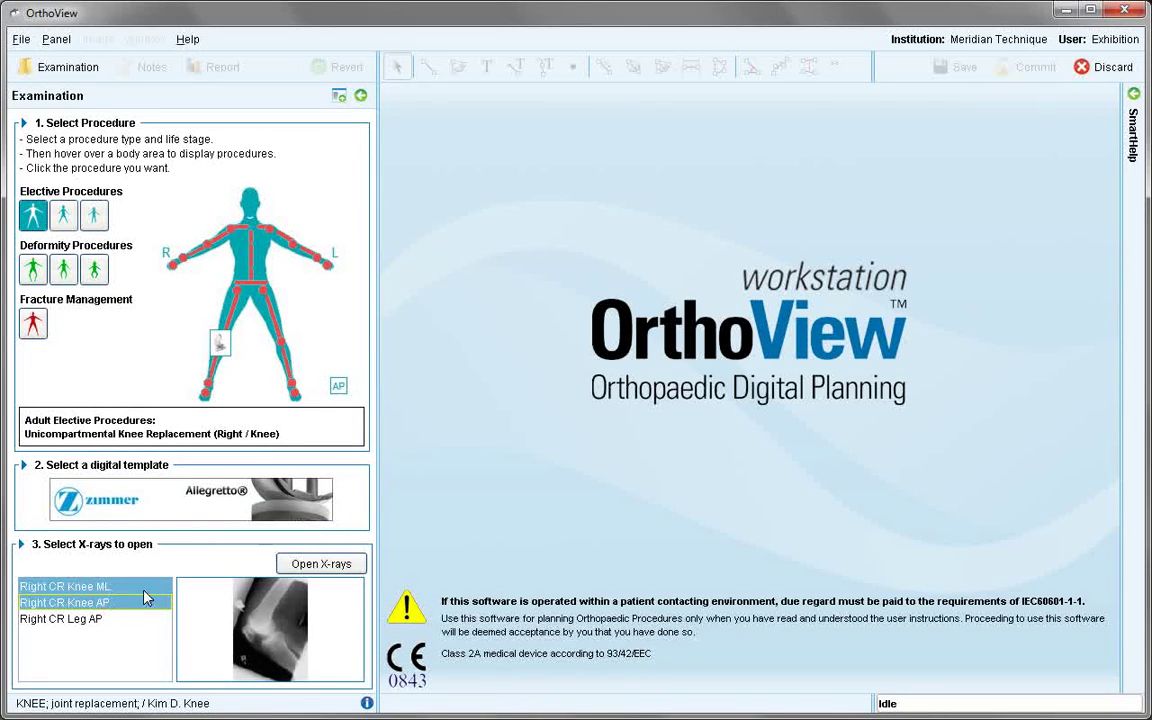
- Open the ML and AP knee X-rays and scale each from its 25 mm marker
{"action": "left_click", "coordinate": [345, 566]}
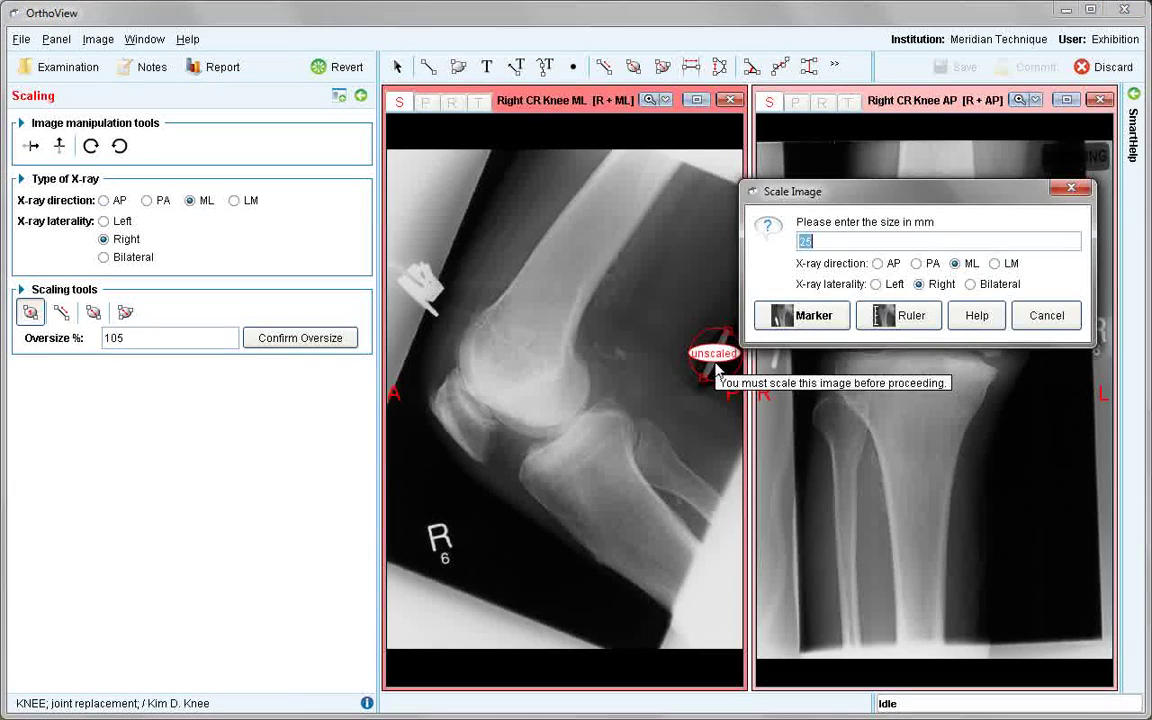
{"action": "left_click", "coordinate": [813, 315]}
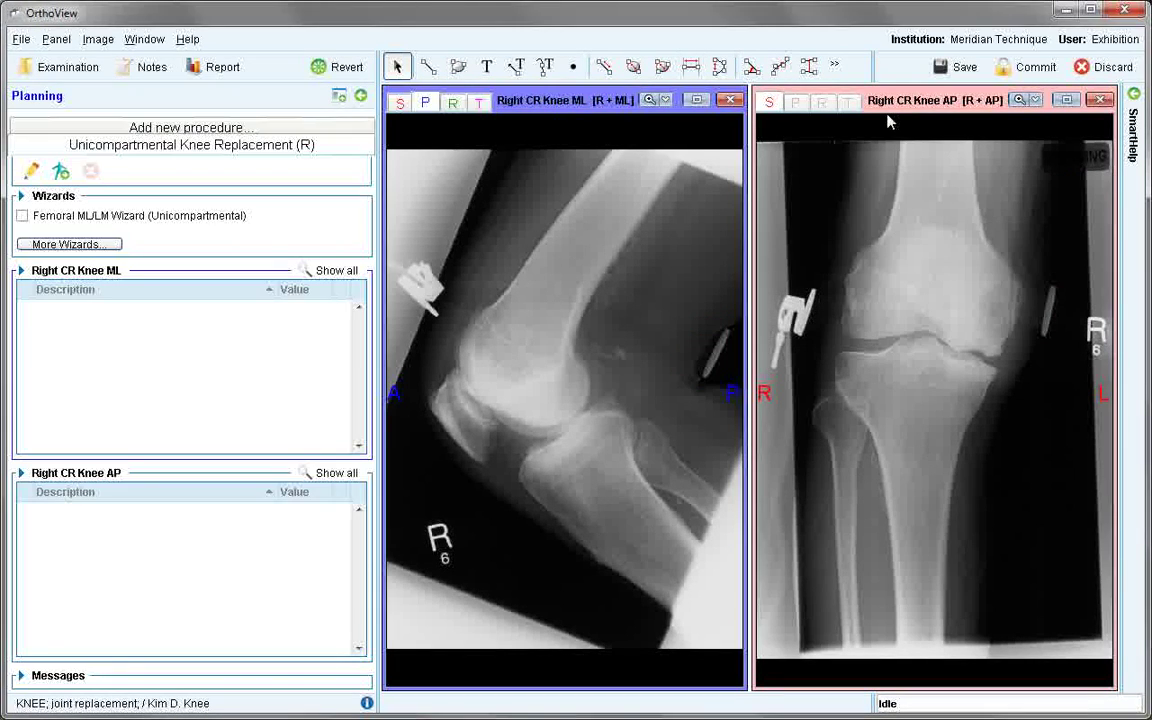
{"action": "left_click", "coordinate": [889, 111]}
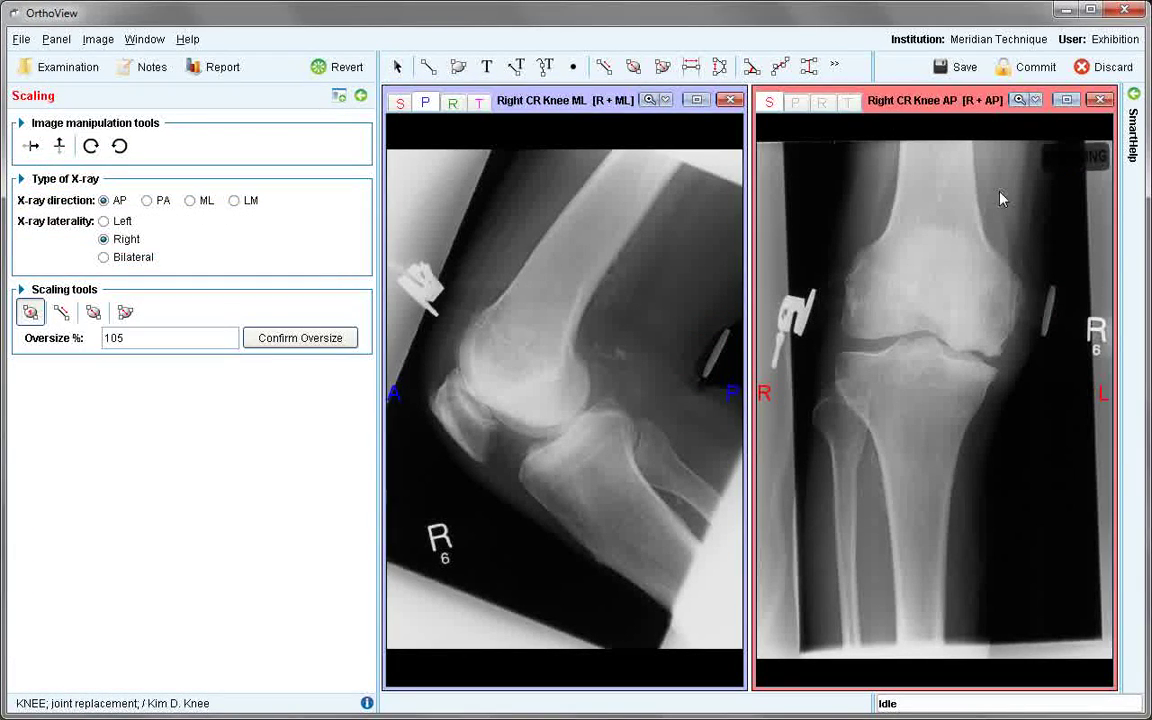
{"action": "left_click", "coordinate": [1050, 313]}
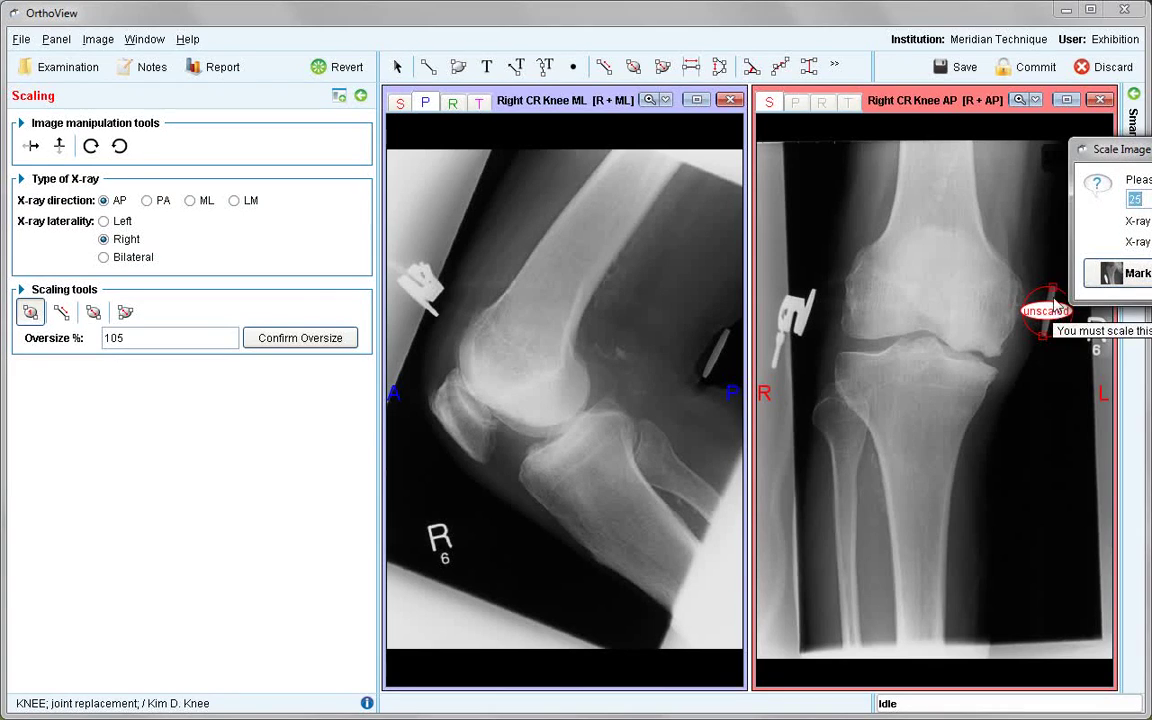
{"action": "left_click", "coordinate": [1128, 276]}
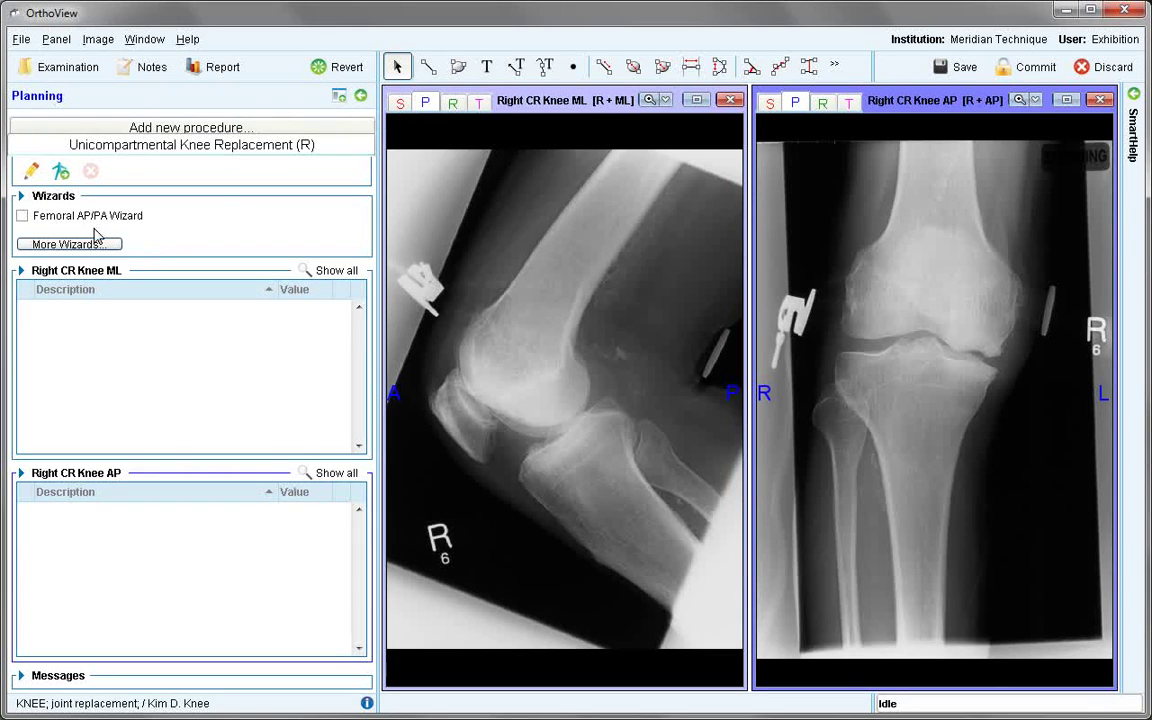
- Fit the femoral axis guide to the AP femoral shaft and place the 6° valgus line at the joint
{"action": "left_click", "coordinate": [23, 214]}
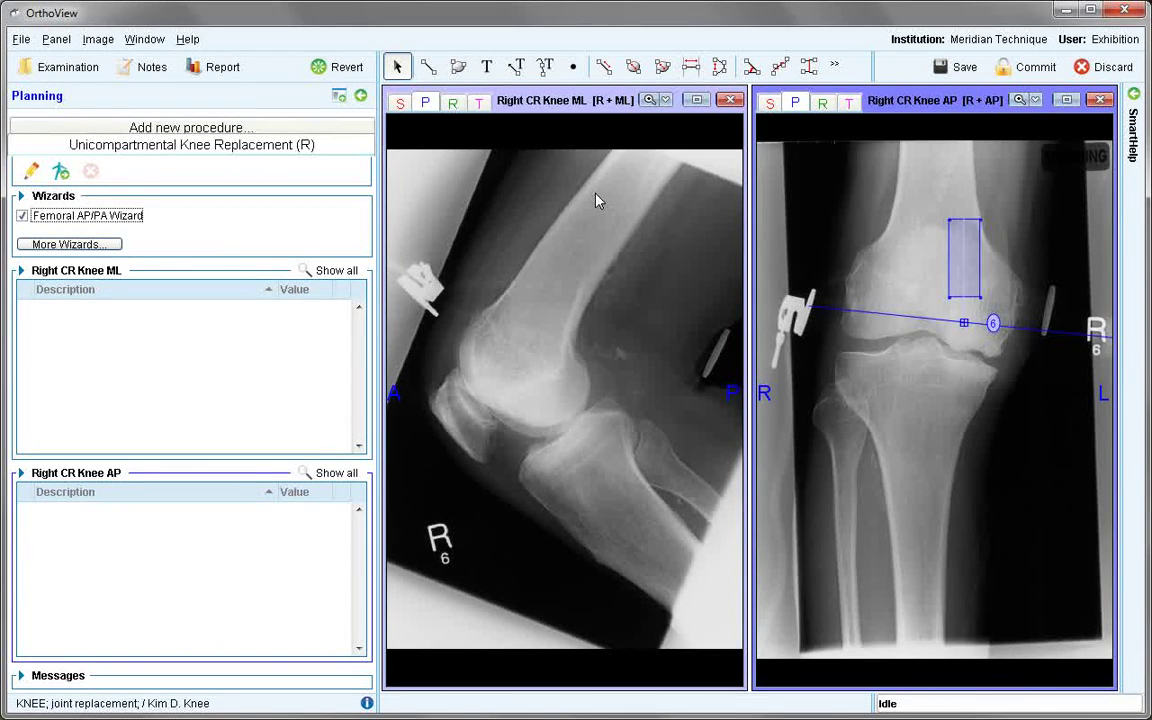
{"action": "left_click", "coordinate": [938, 203]}
{"action": "left_click_drag", "start_coordinate": [967, 241], "coordinate": [918, 168]}
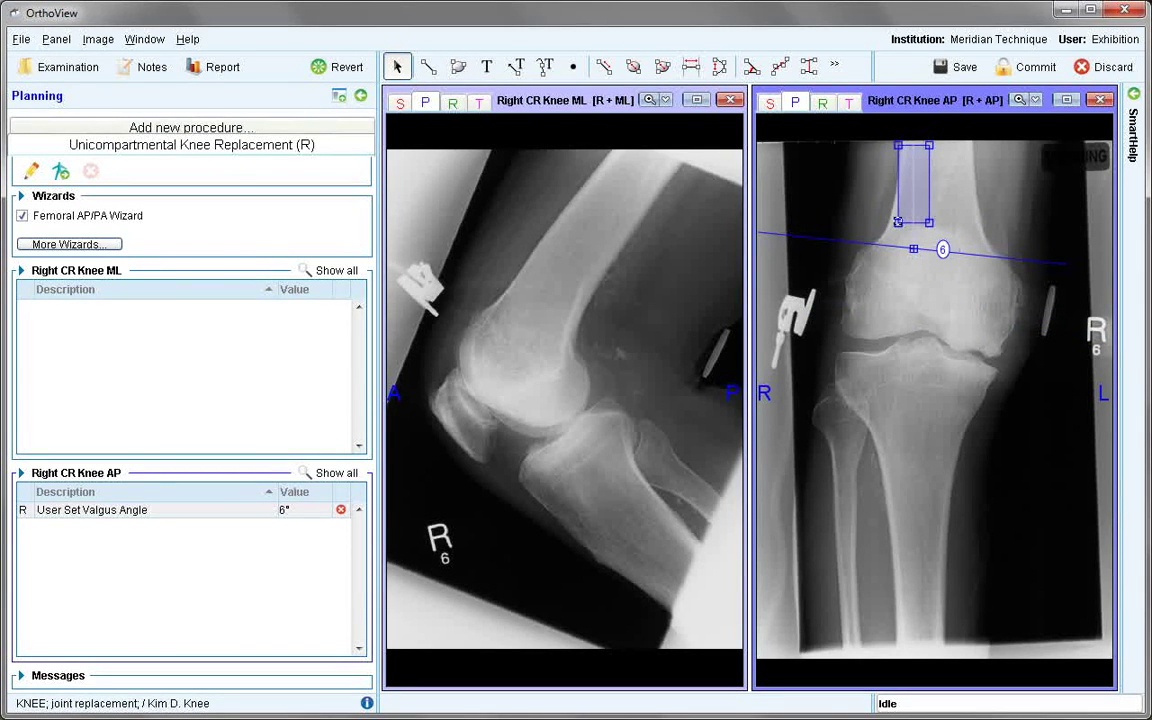
{"action": "left_click_drag", "start_coordinate": [898, 222], "coordinate": [978, 183]}
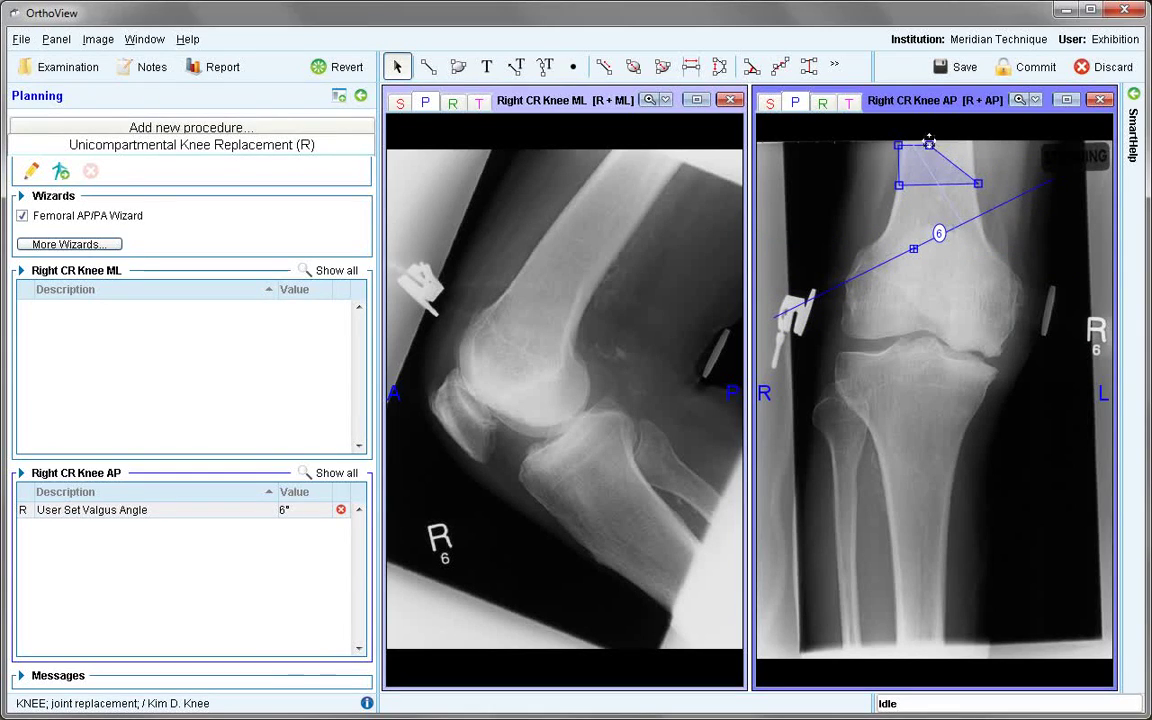
{"action": "left_click_drag", "start_coordinate": [931, 141], "coordinate": [974, 146]}
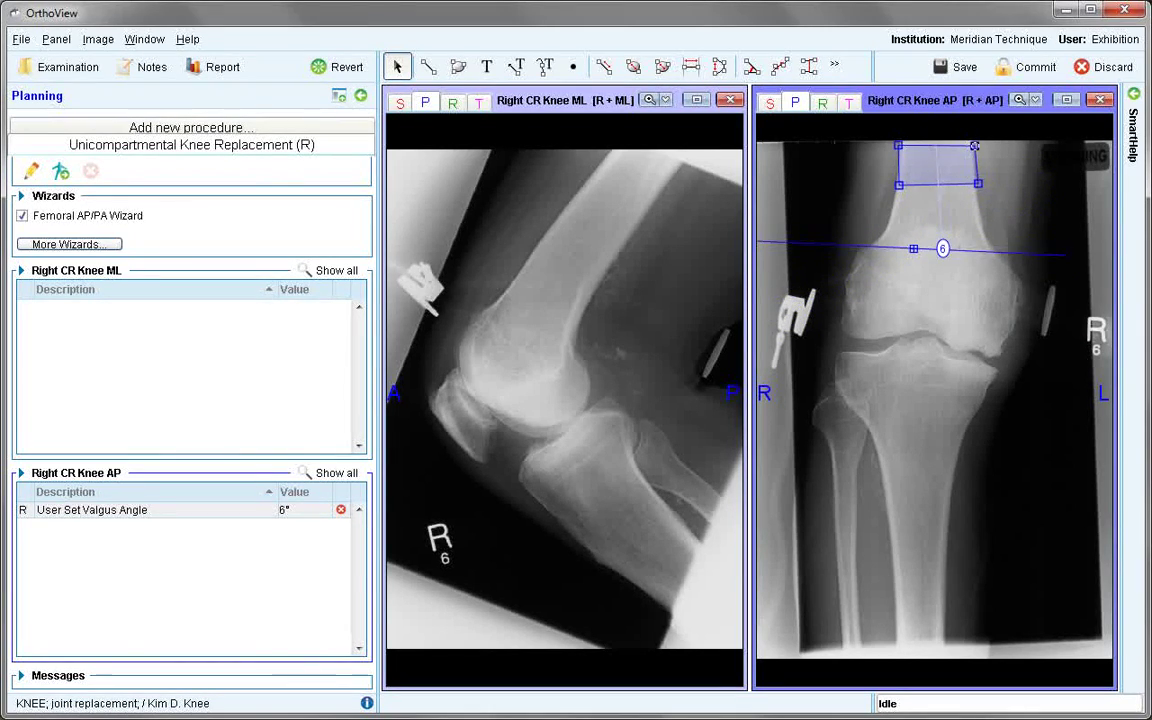
{"action": "left_click_drag", "start_coordinate": [979, 183], "coordinate": [976, 185]}
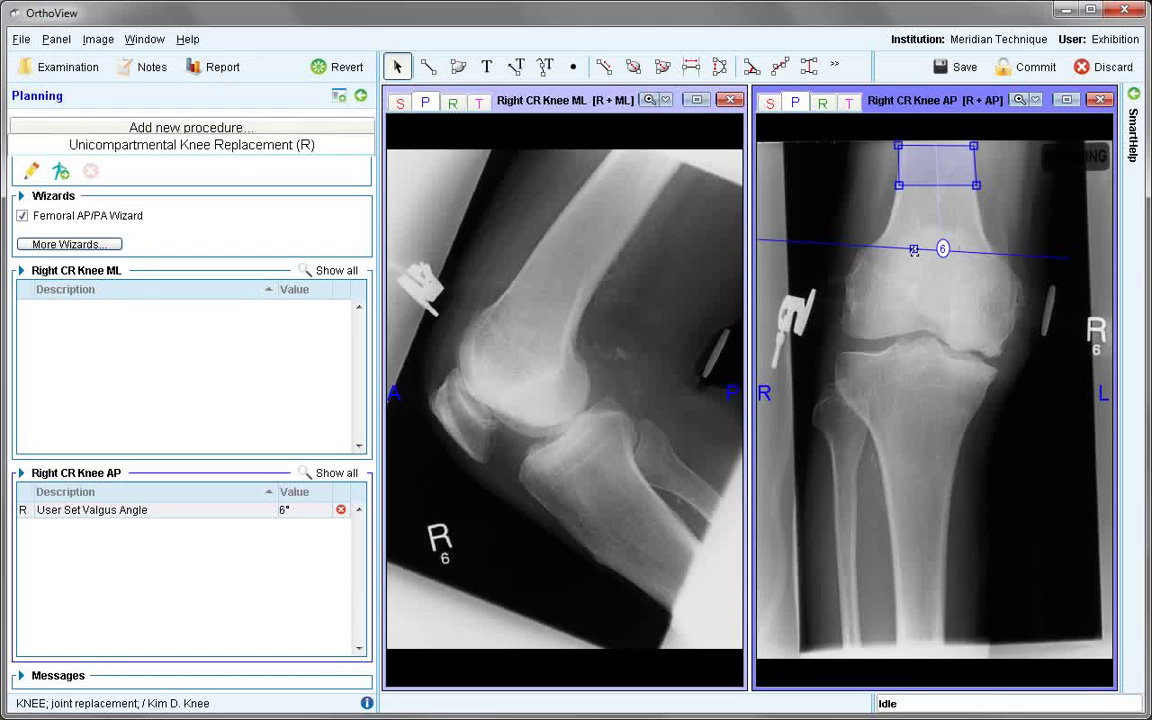
{"action": "left_click_drag", "start_coordinate": [913, 249], "coordinate": [973, 353]}
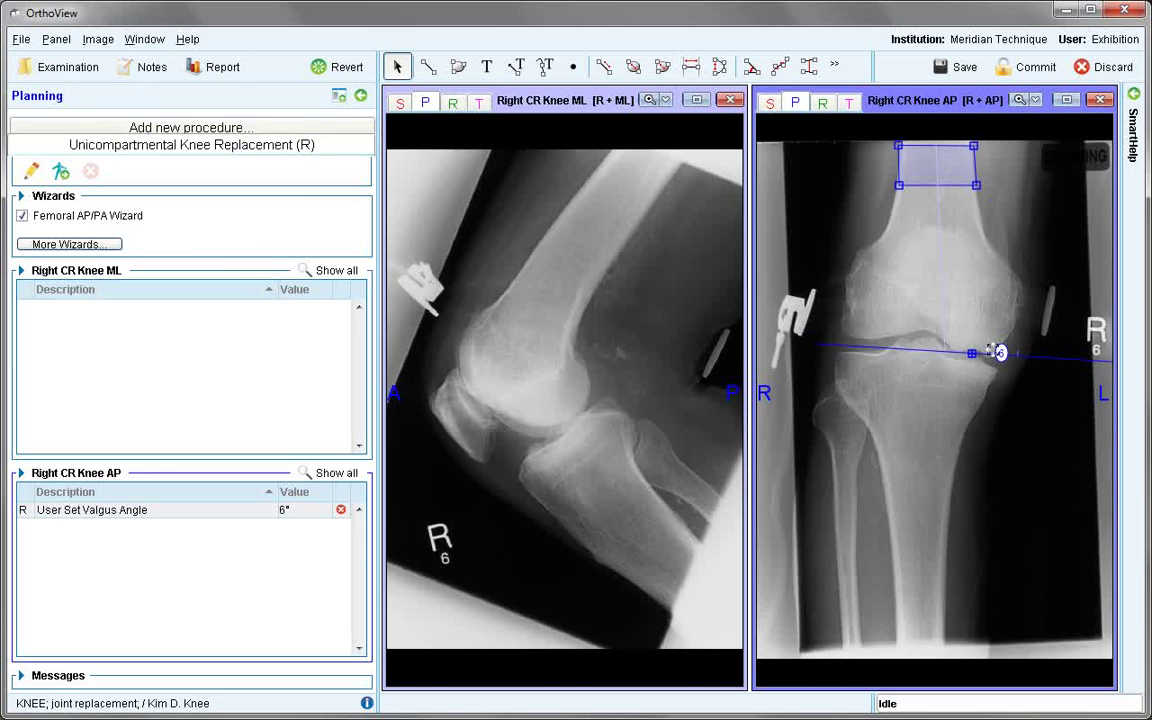
- Template the Allegretto femoral and 38-11 tibial components on the AP view, then resume lateral planning
{"action": "left_click", "coordinate": [855, 109]}
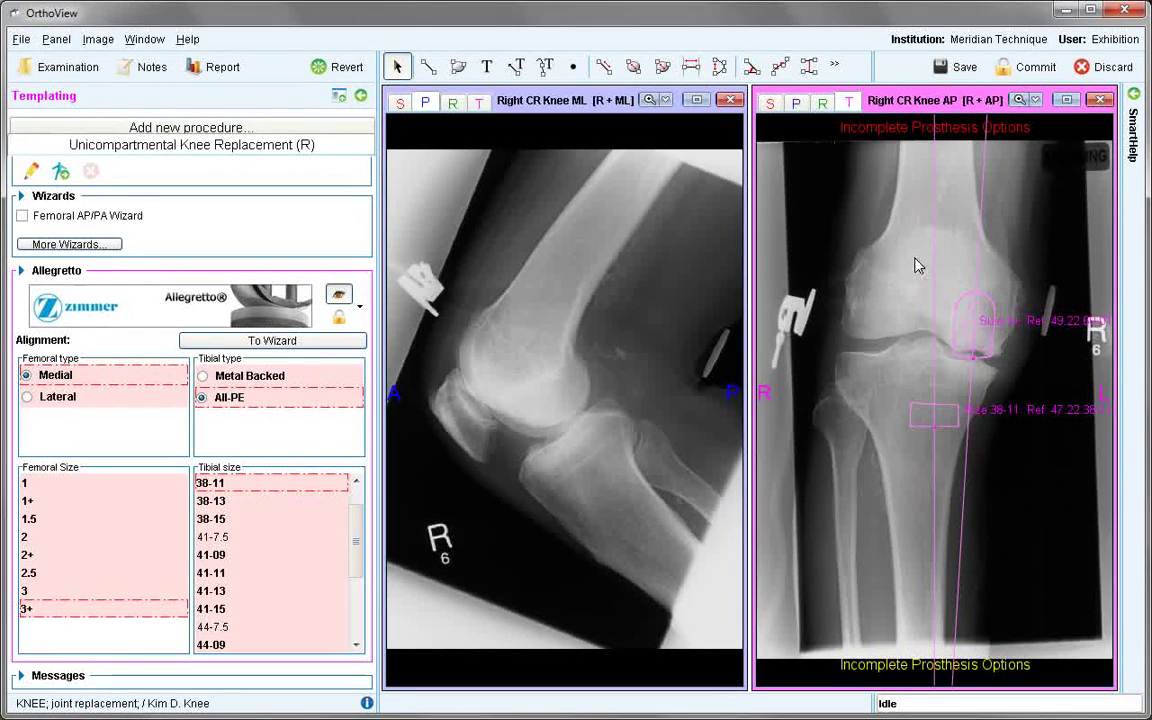
{"action": "left_click", "coordinate": [560, 118]}
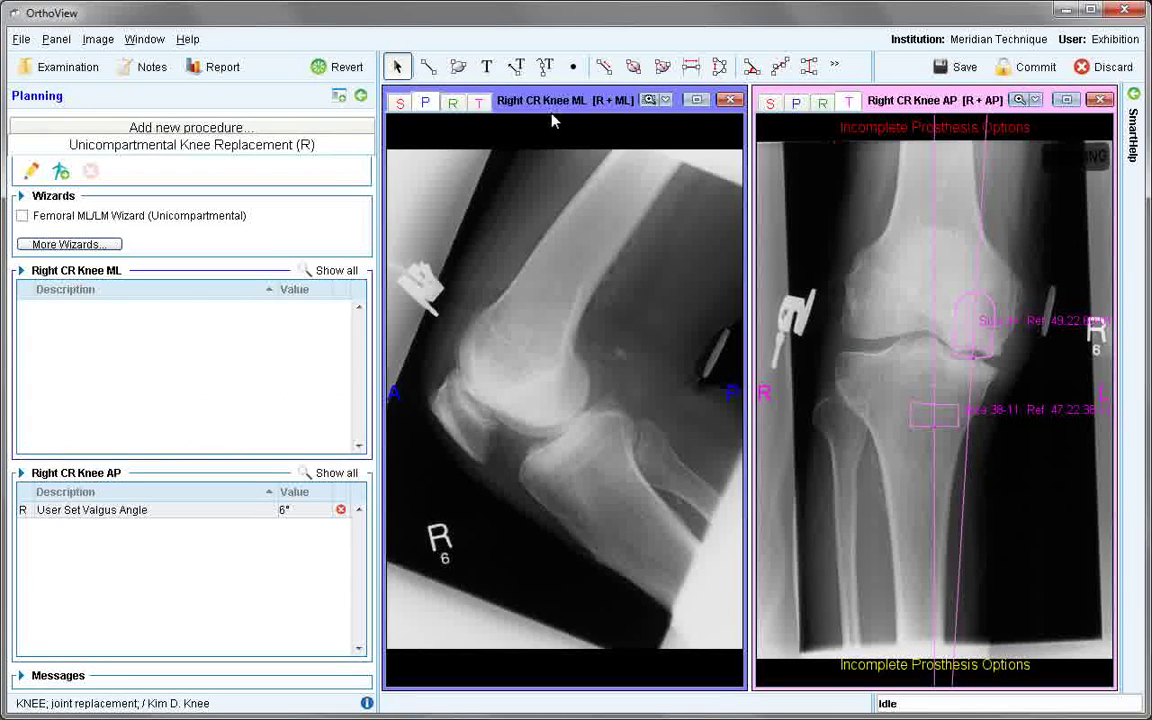
- Align the condyle guide with the lateral femoral shaft and fit a 26 mm condyle circle
{"action": "left_click", "coordinate": [23, 217]}
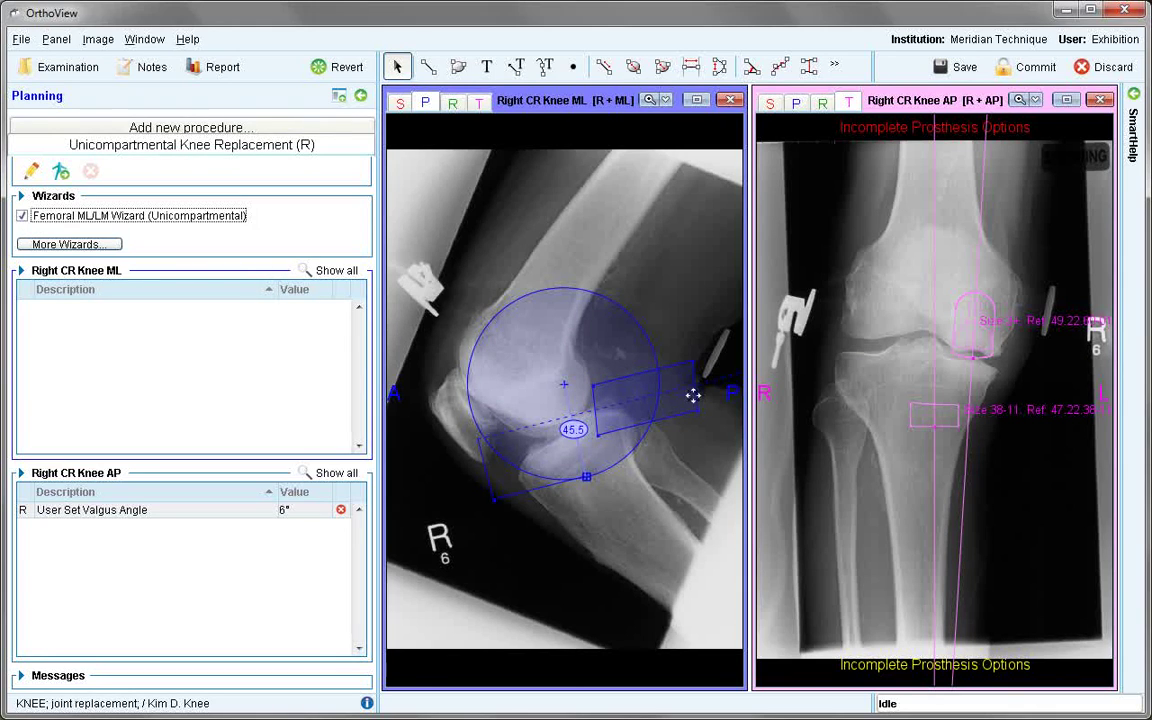
{"action": "left_click_drag", "start_coordinate": [687, 386], "coordinate": [520, 210]}
{"action": "left_click_drag", "start_coordinate": [706, 188], "coordinate": [600, 157]}
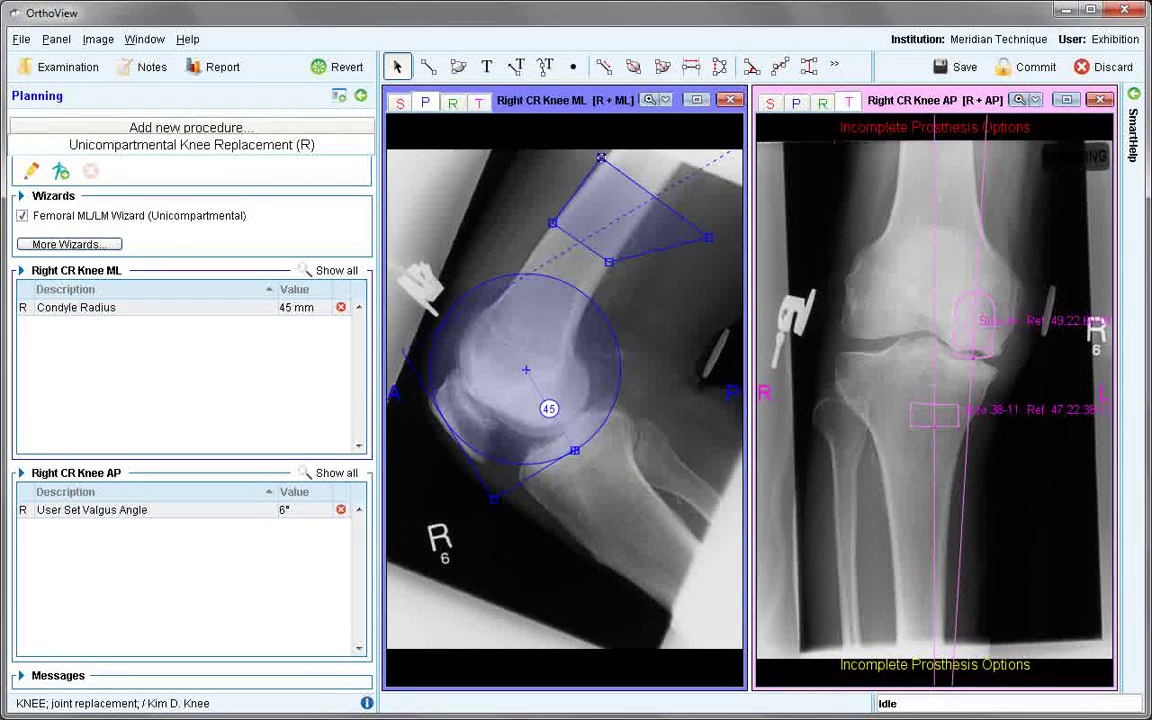
{"action": "left_click_drag", "start_coordinate": [708, 237], "coordinate": [658, 192]}
{"action": "left_click_drag", "start_coordinate": [558, 388], "coordinate": [576, 374]}
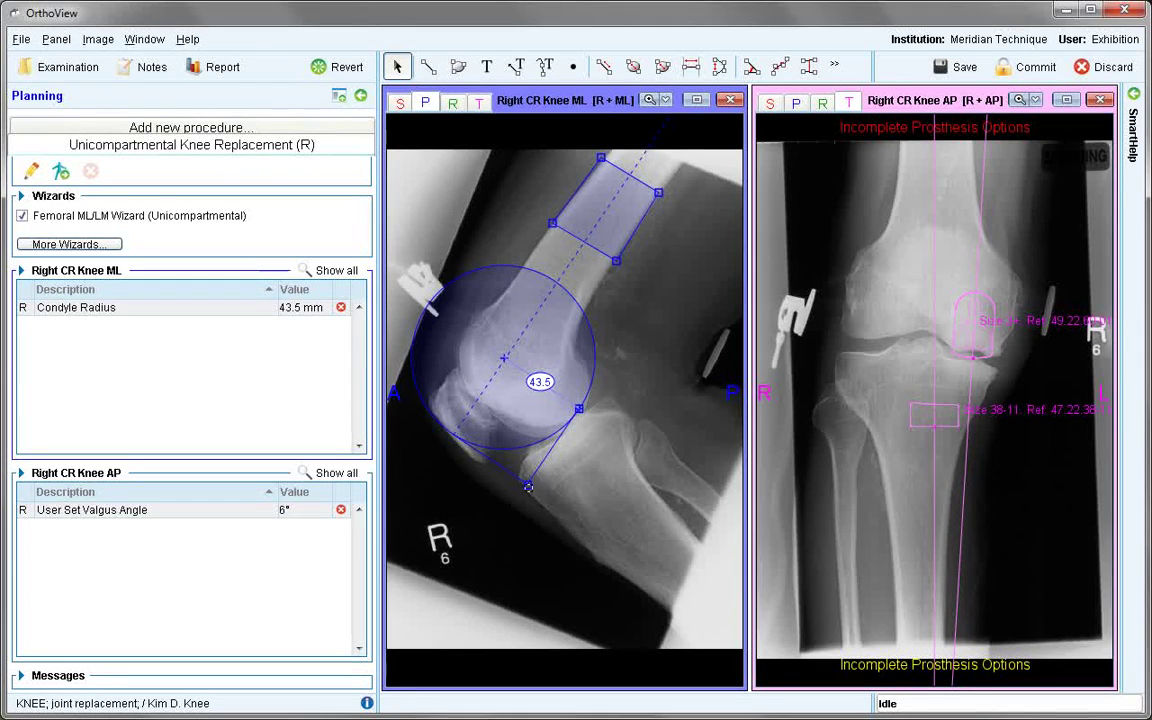
{"action": "left_click_drag", "start_coordinate": [527, 485], "coordinate": [528, 446]}
{"action": "left_click_drag", "start_coordinate": [540, 403], "coordinate": [566, 409]}
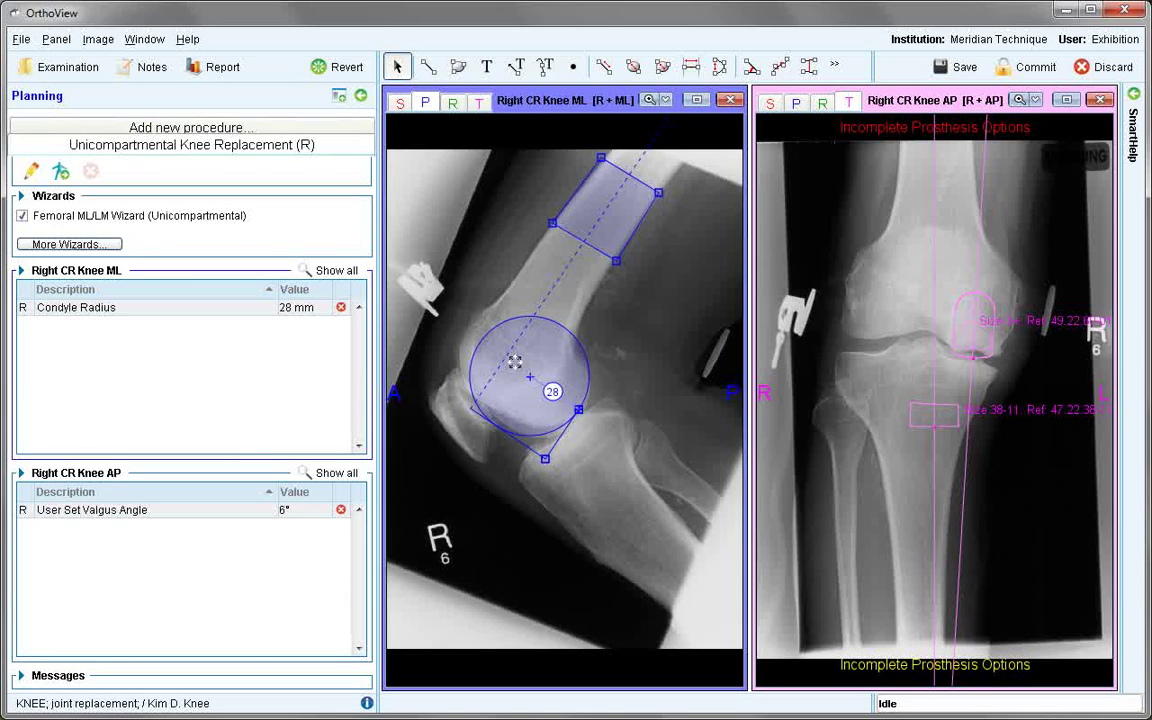
{"action": "left_click_drag", "start_coordinate": [545, 459], "coordinate": [545, 453]}
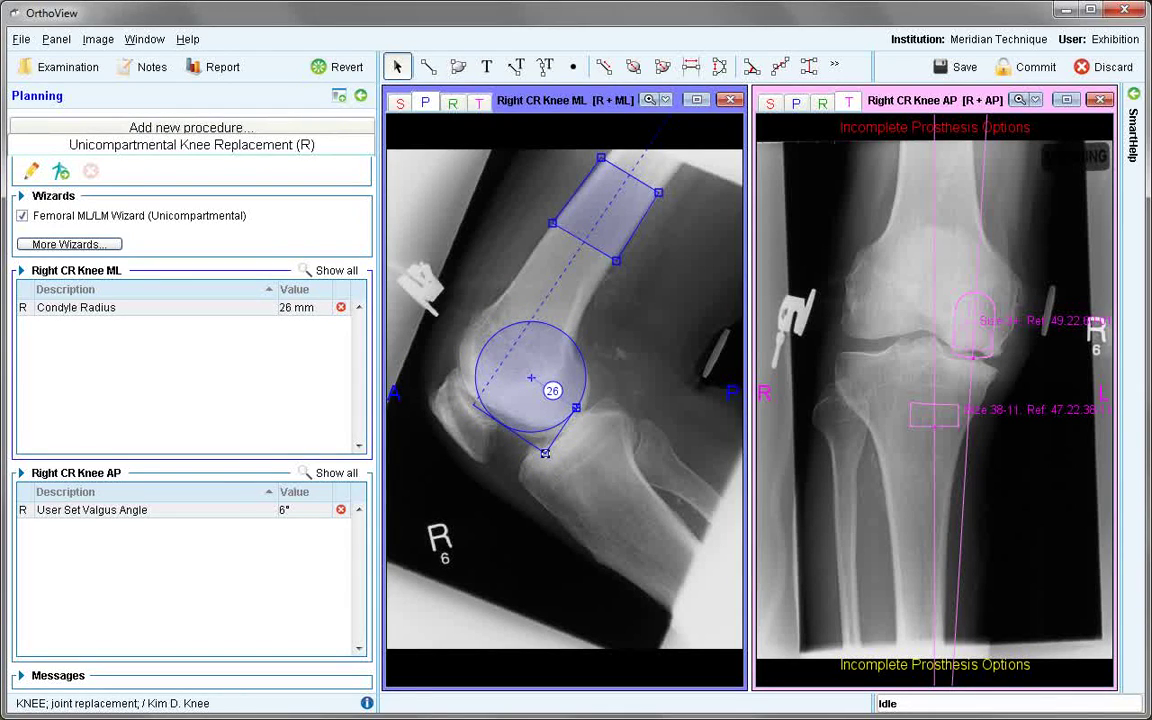
- Position the Allegretto tibial template on both views and confirm Medial femoral and All-PE tibial types
{"action": "left_click", "coordinate": [480, 103]}
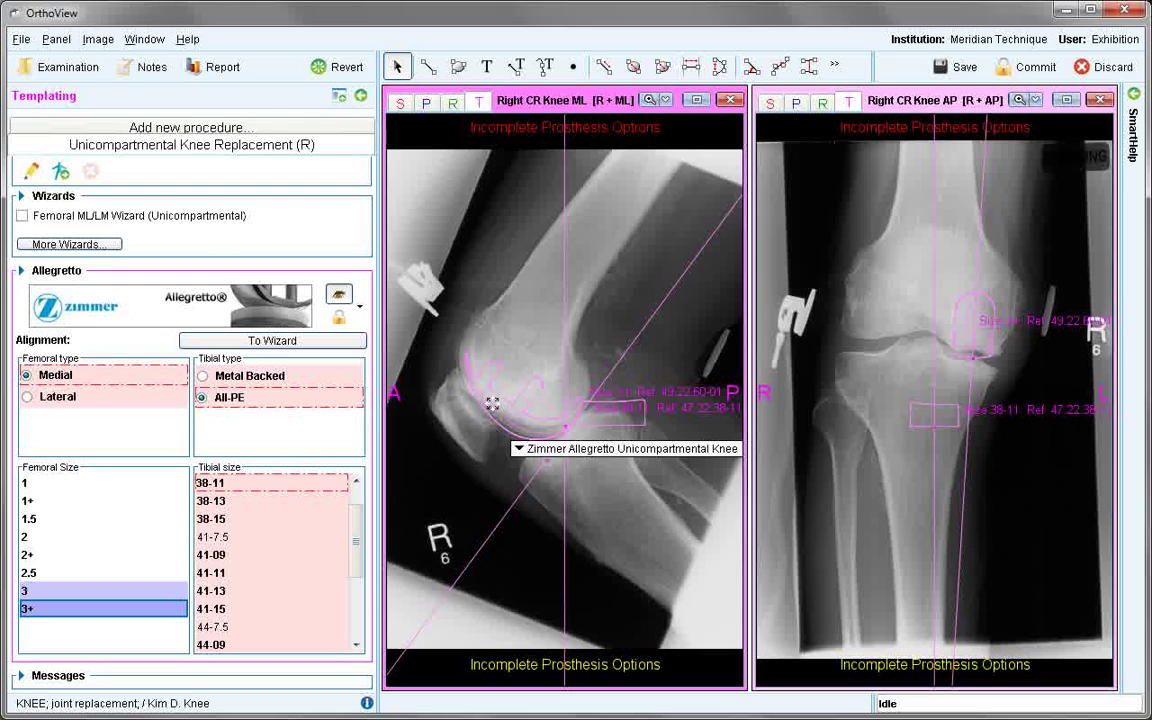
{"action": "left_click_drag", "start_coordinate": [575, 428], "coordinate": [524, 483]}
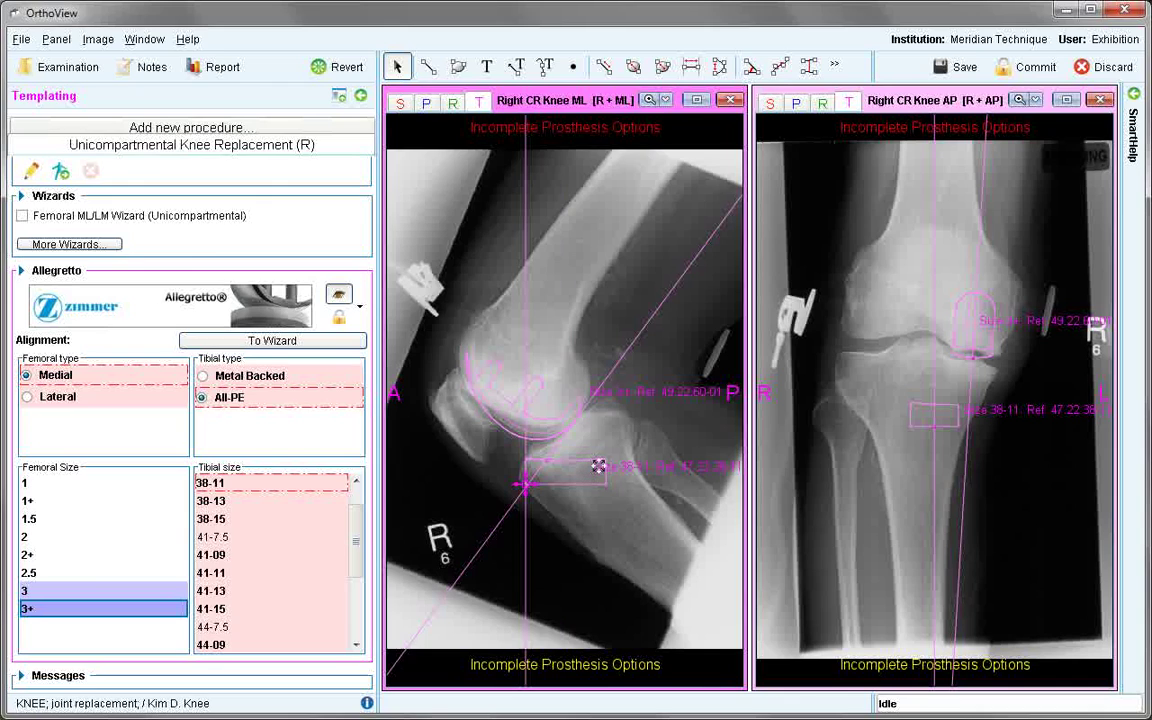
{"action": "left_click_drag", "start_coordinate": [598, 466], "coordinate": [568, 428]}
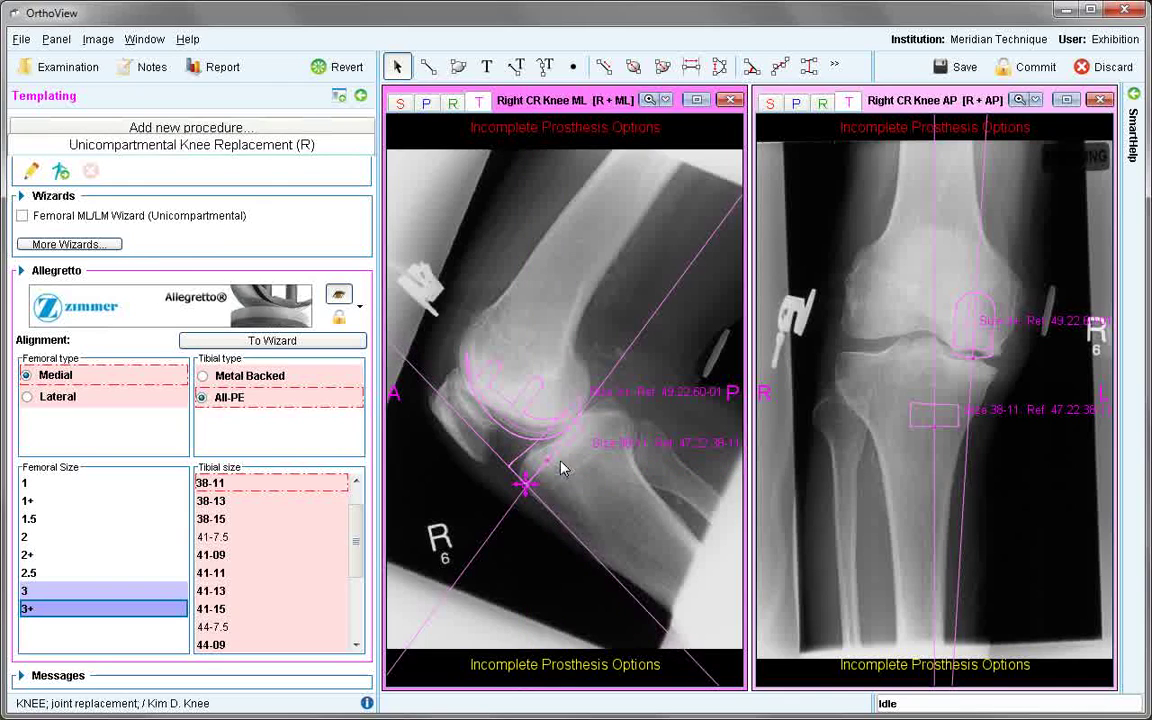
{"action": "left_click_drag", "start_coordinate": [524, 484], "coordinate": [538, 488]}
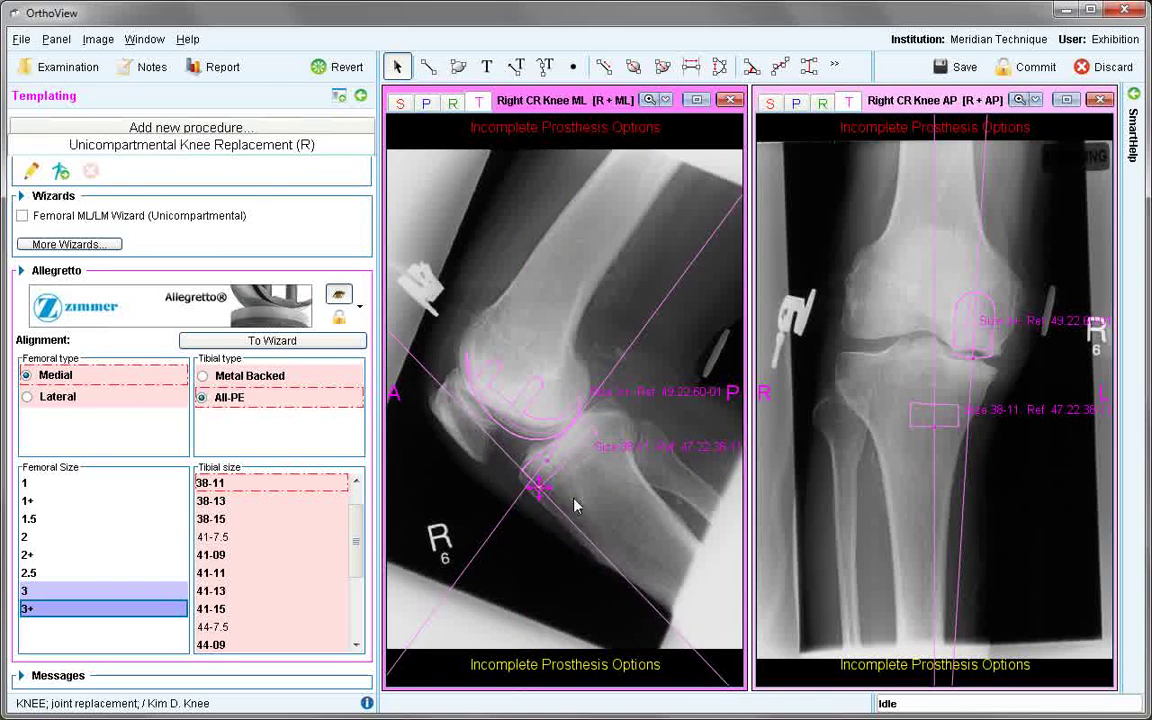
{"action": "left_click_drag", "start_coordinate": [933, 424], "coordinate": [958, 393]}
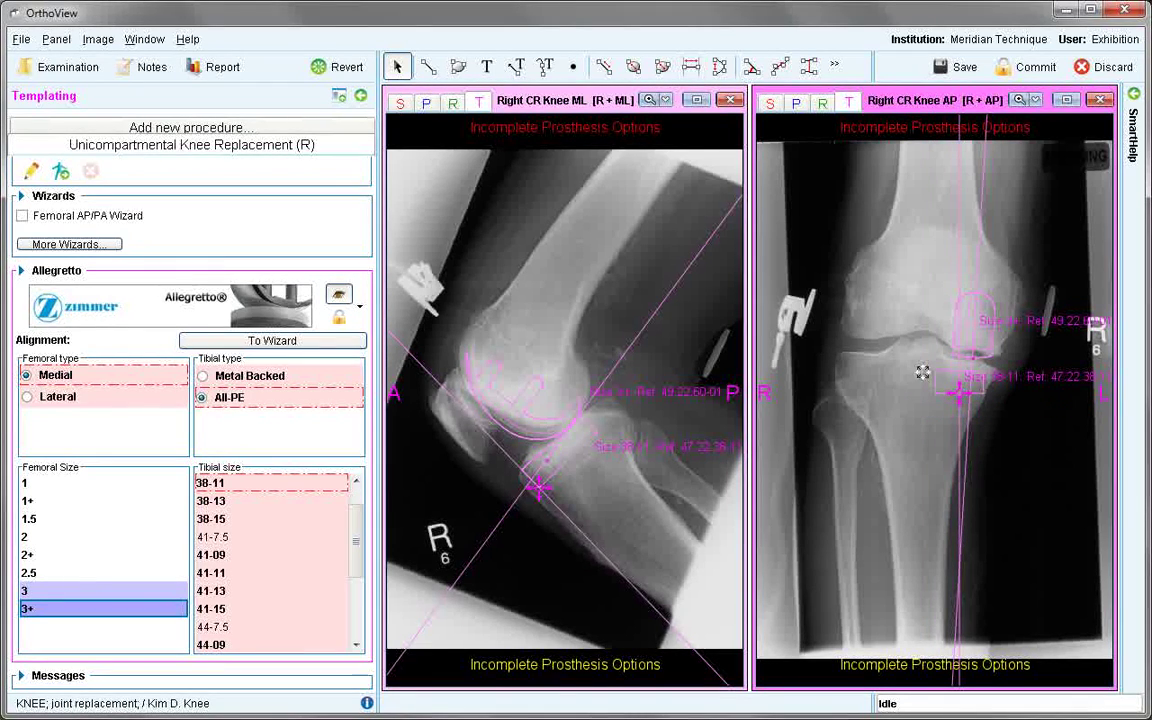
{"action": "left_click", "coordinate": [27, 375]}
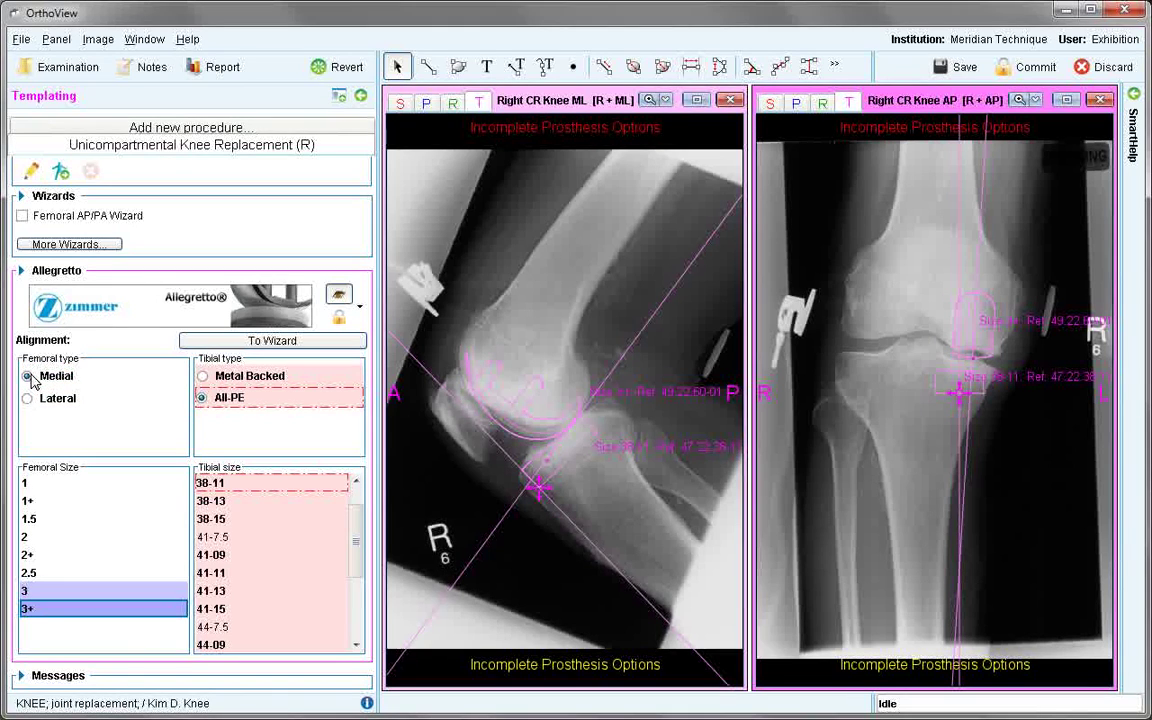
{"action": "left_click", "coordinate": [233, 400]}
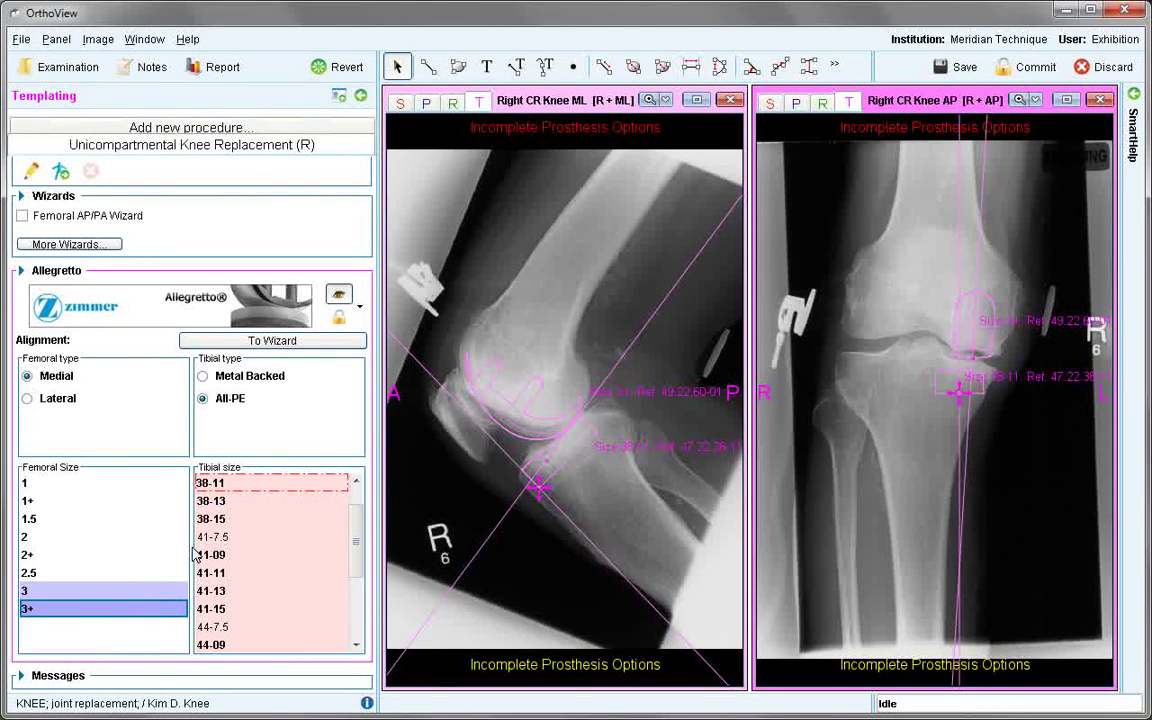
- Pick tibial size 38-11 and nudge the tibial template into place on the lateral and AP views
{"action": "left_click", "coordinate": [219, 488]}
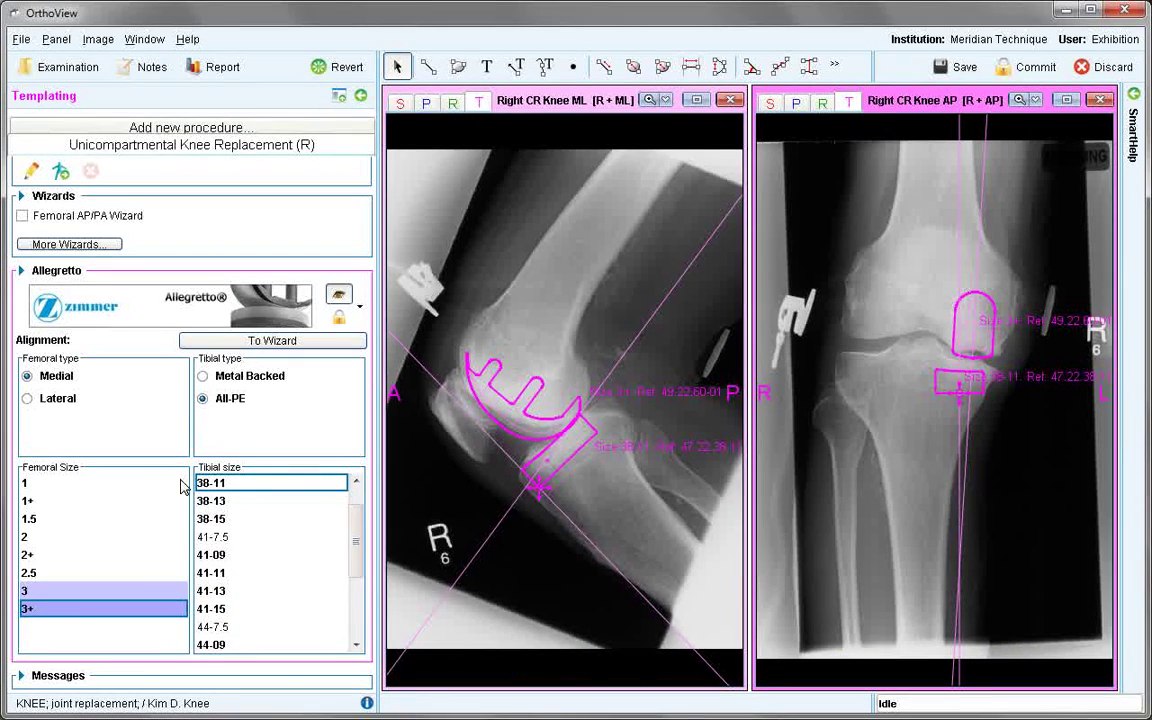
{"action": "left_click", "coordinate": [224, 572]}
{"action": "left_click", "coordinate": [527, 437]}
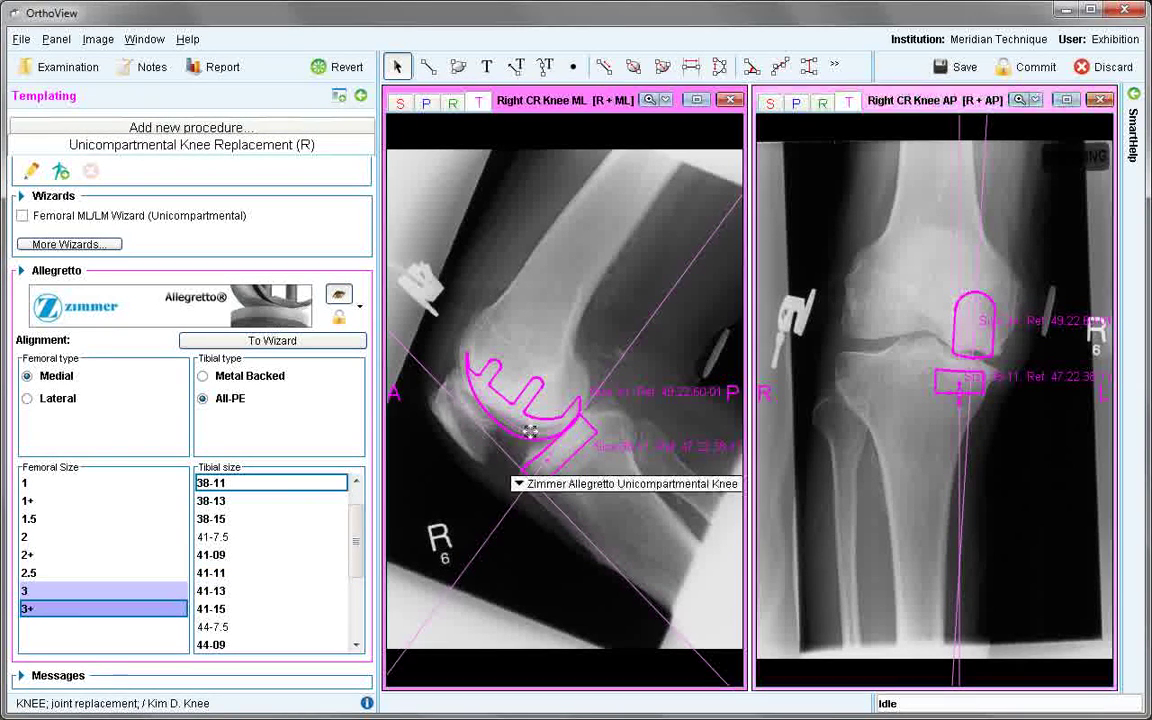
{"action": "mouse_move", "coordinate": [527, 437]}
{"action": "left_mouse_down"}
{"action": "mouse_move", "coordinate": [538, 428]}
{"action": "mouse_move", "coordinate": [528, 424]}
{"action": "left_mouse_up"}
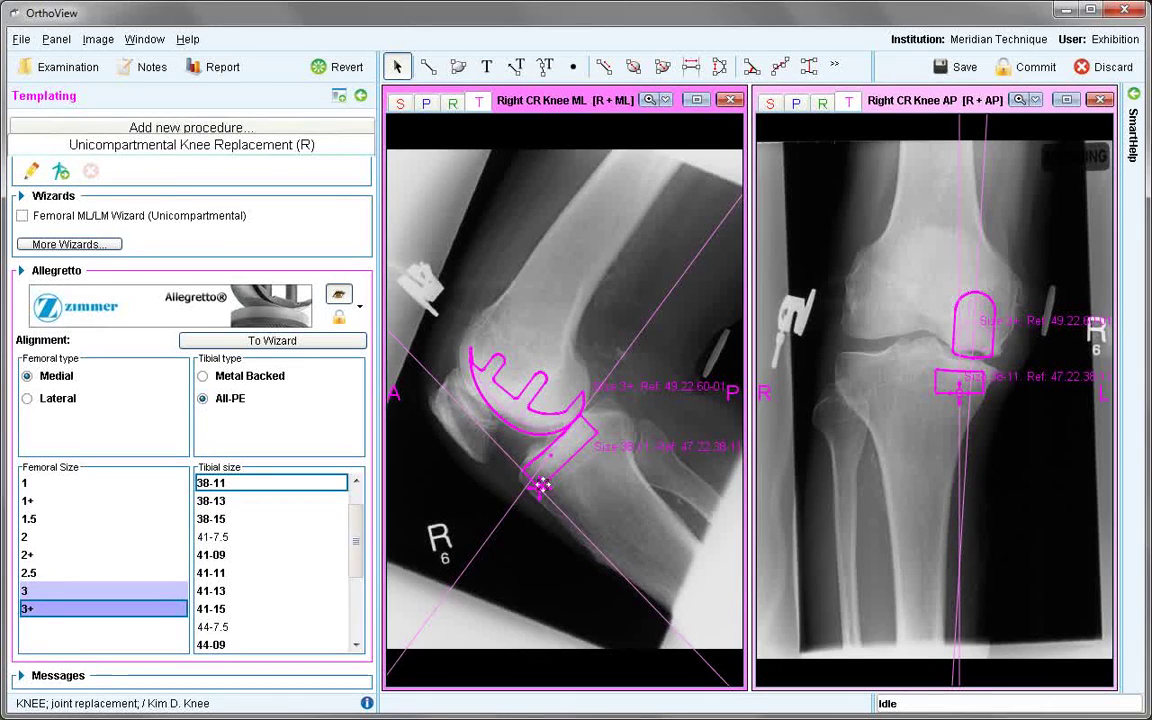
{"action": "left_click_drag", "start_coordinate": [540, 486], "coordinate": [538, 490]}
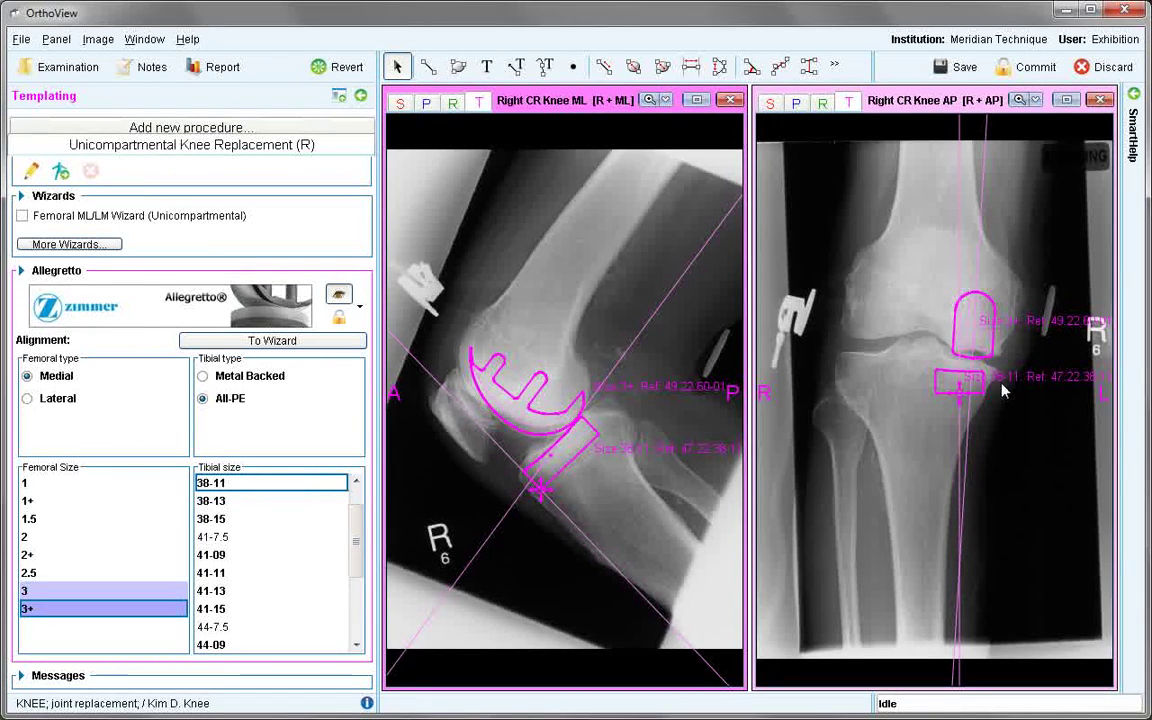
{"action": "left_click_drag", "start_coordinate": [960, 392], "coordinate": [974, 347]}
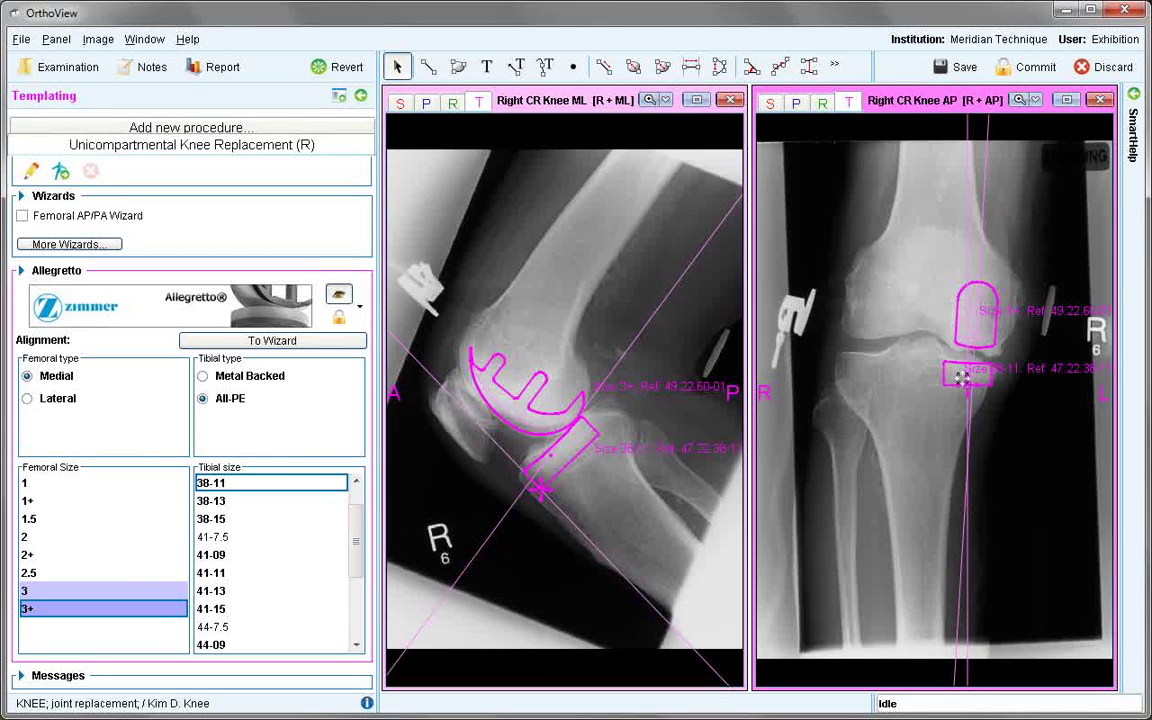
{"action": "left_click_drag", "start_coordinate": [968, 385], "coordinate": [966, 384]}
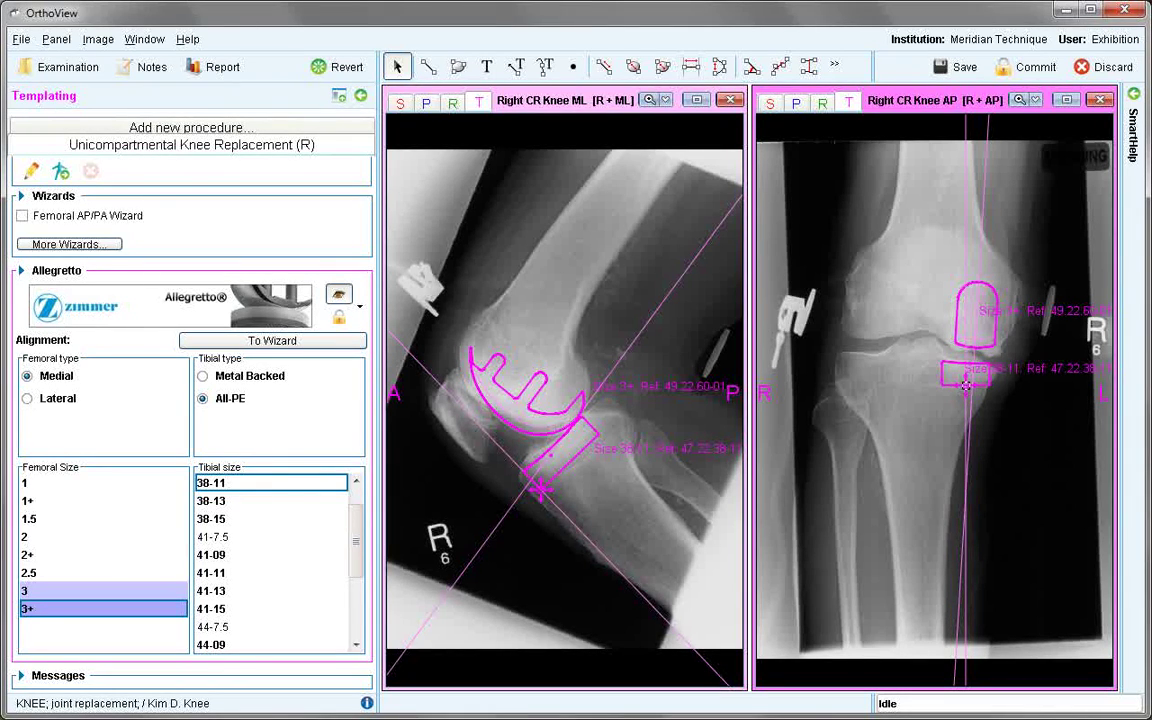